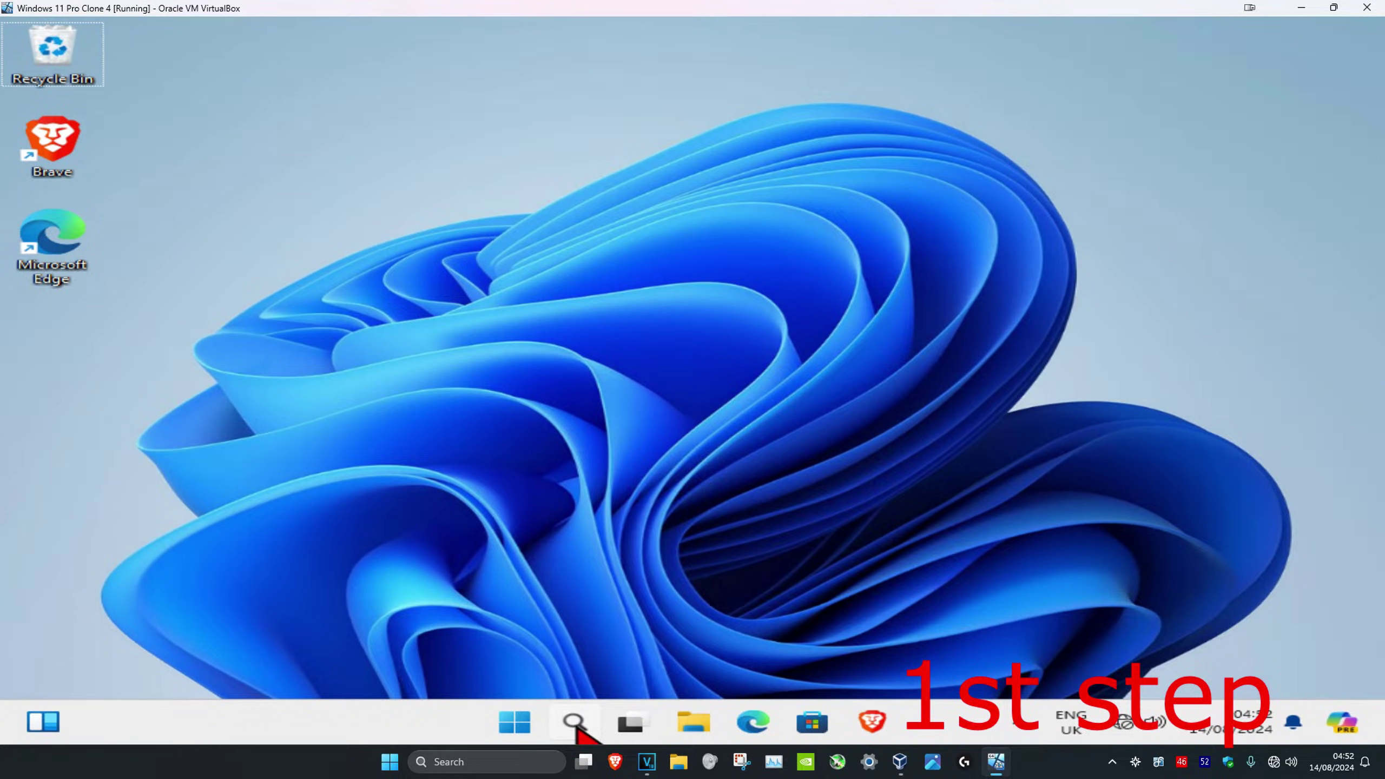
type("sound setti")
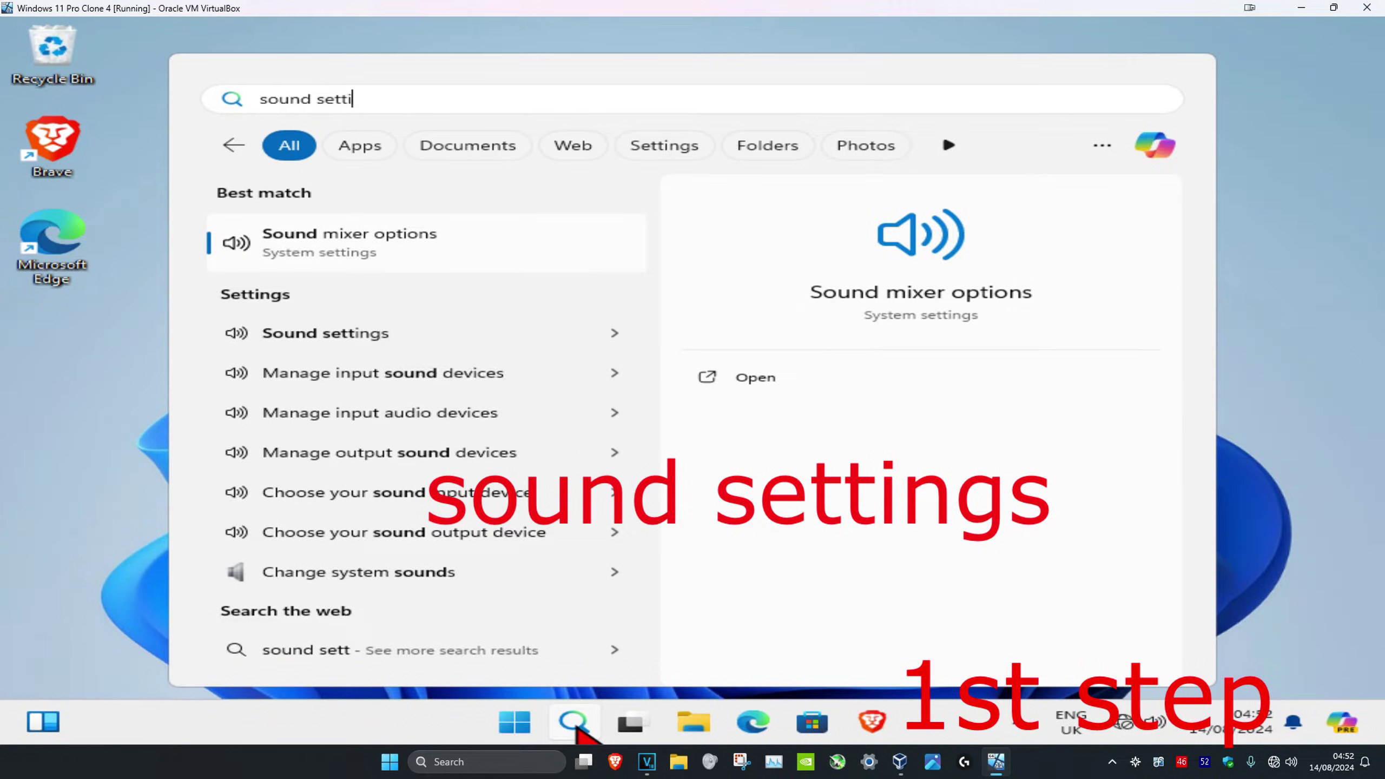
type("ngs")
Open the Sound page in Settings from the 'sound settings' search result.
left_click(458, 243)
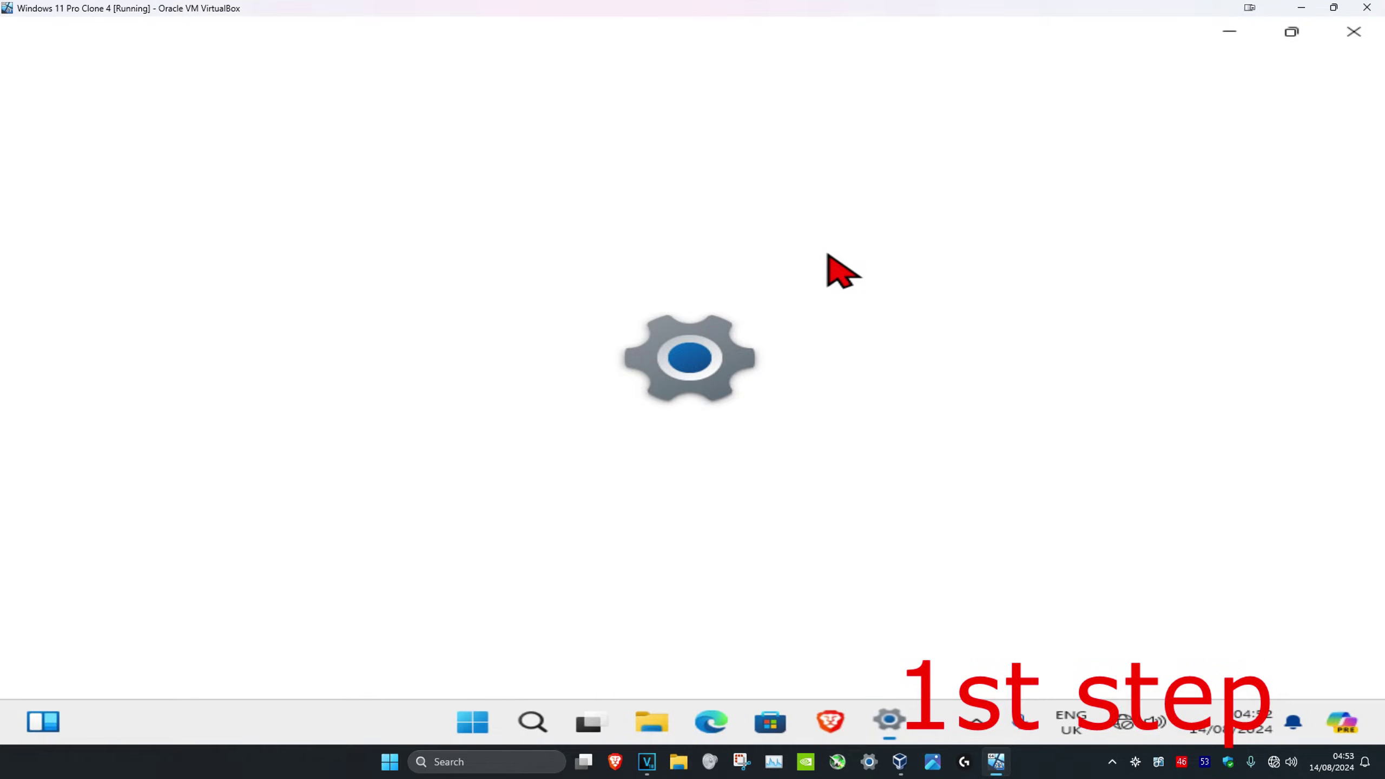
scroll(860, 303, "down", 3)
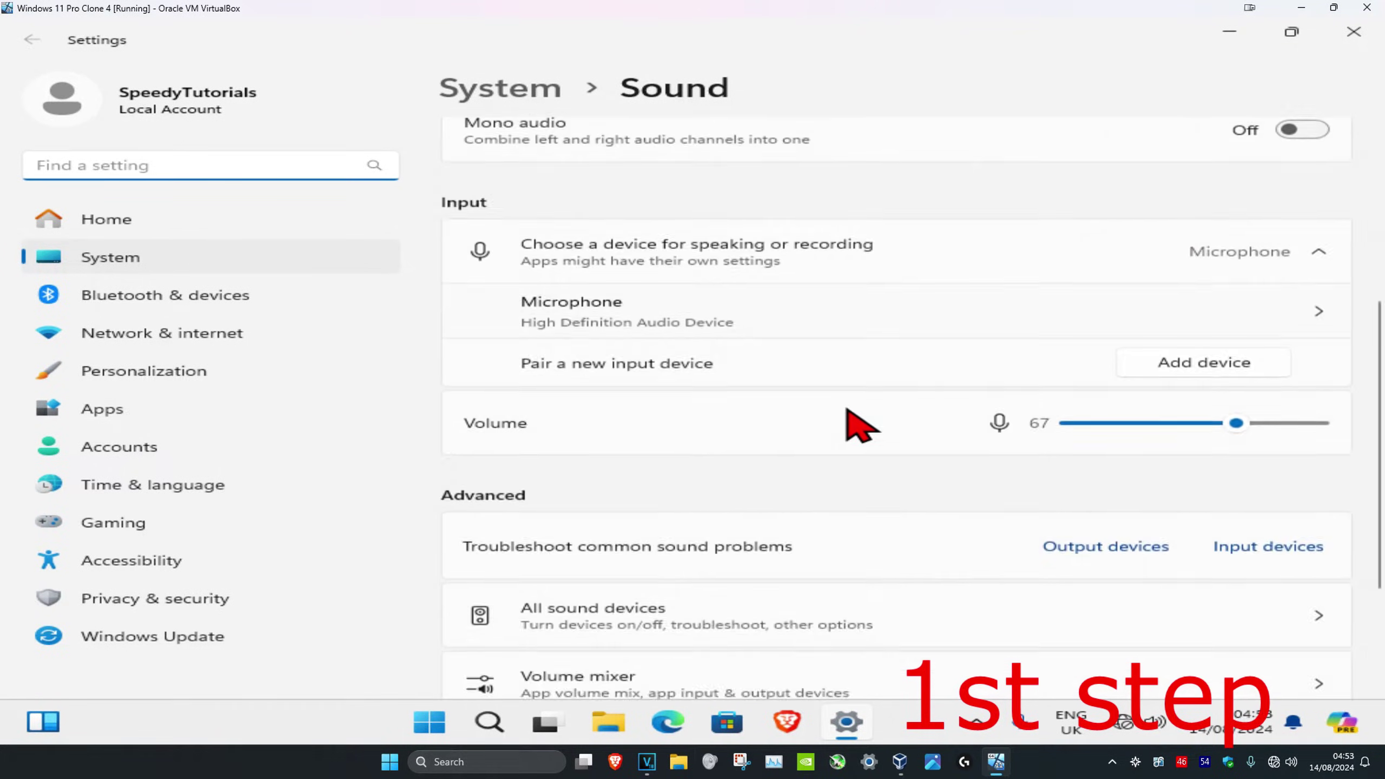
scroll(857, 425, "down", 2)
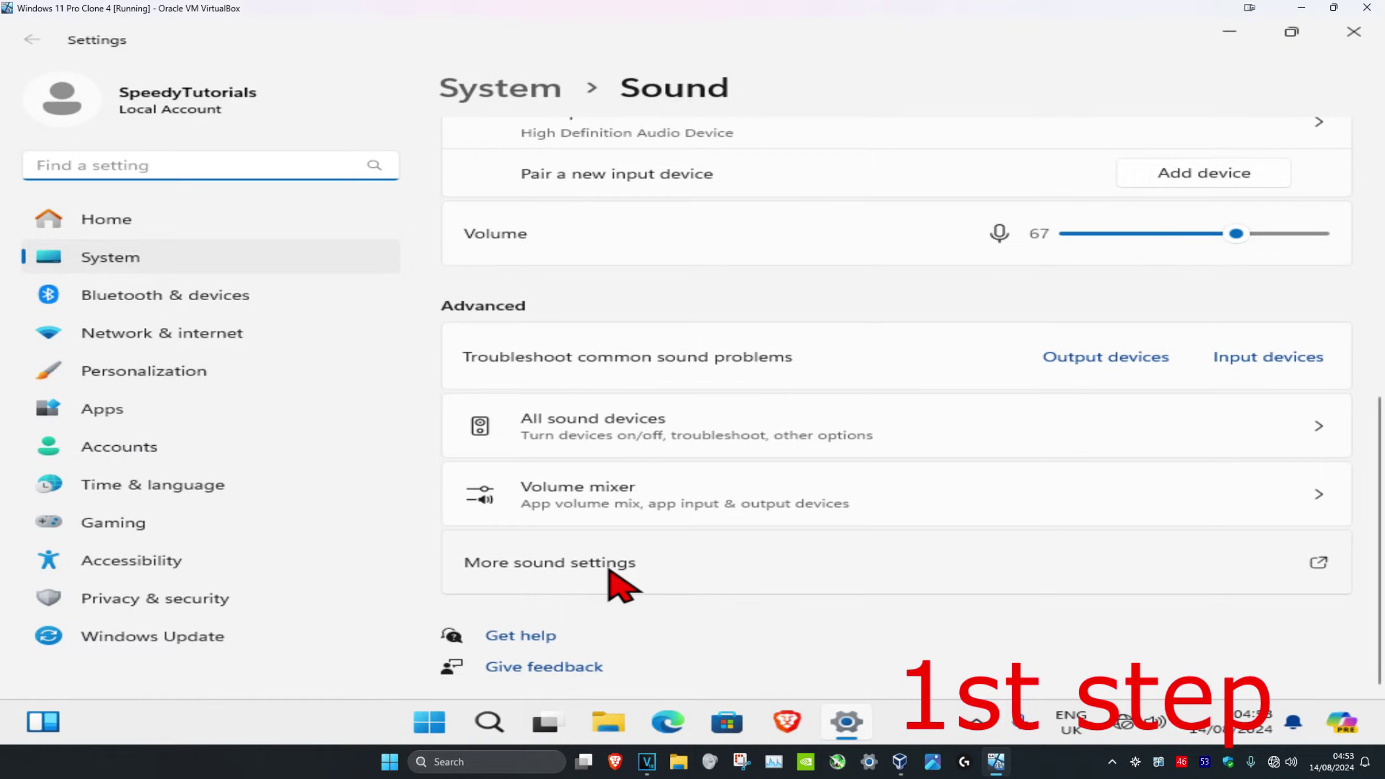
Disable all enhancements on the Speakers playback device and confirm with OK.
left_click(621, 587)
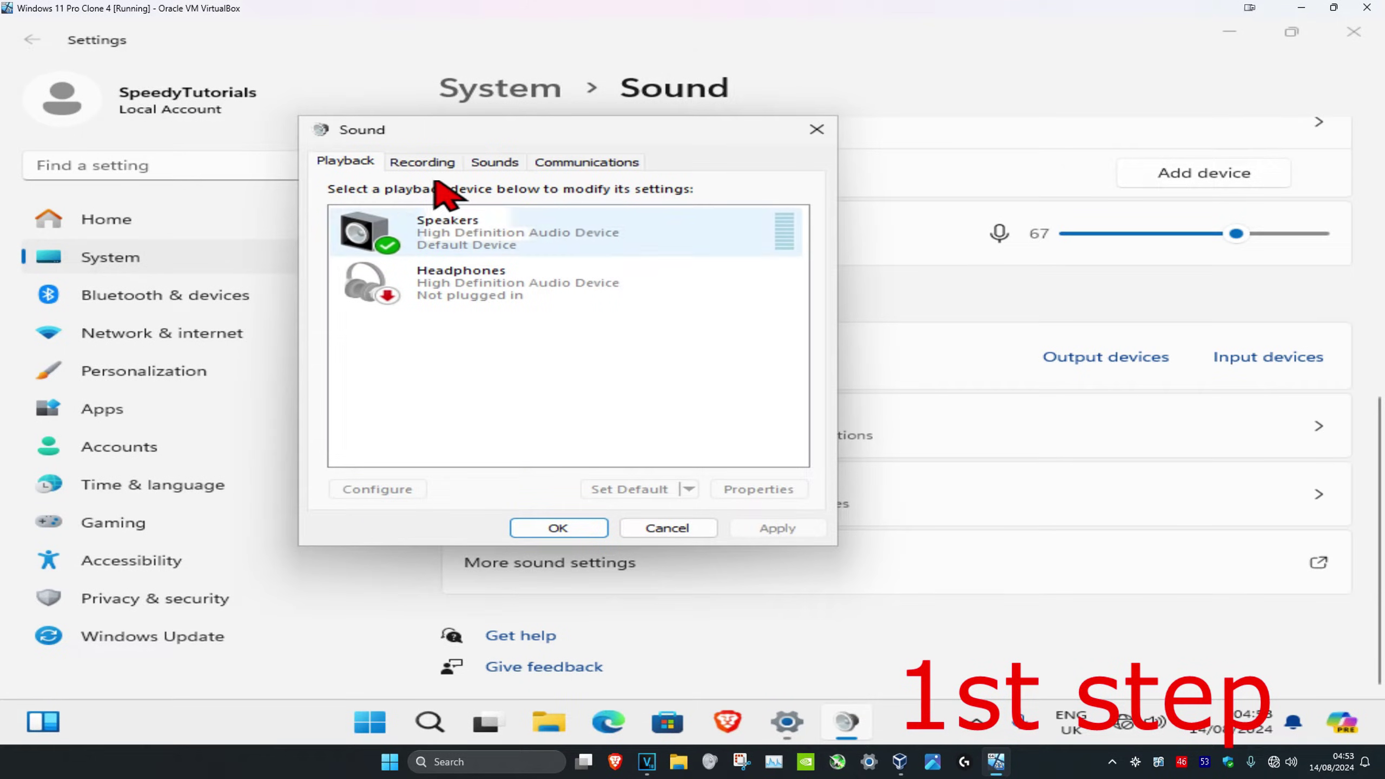
left_click(487, 238)
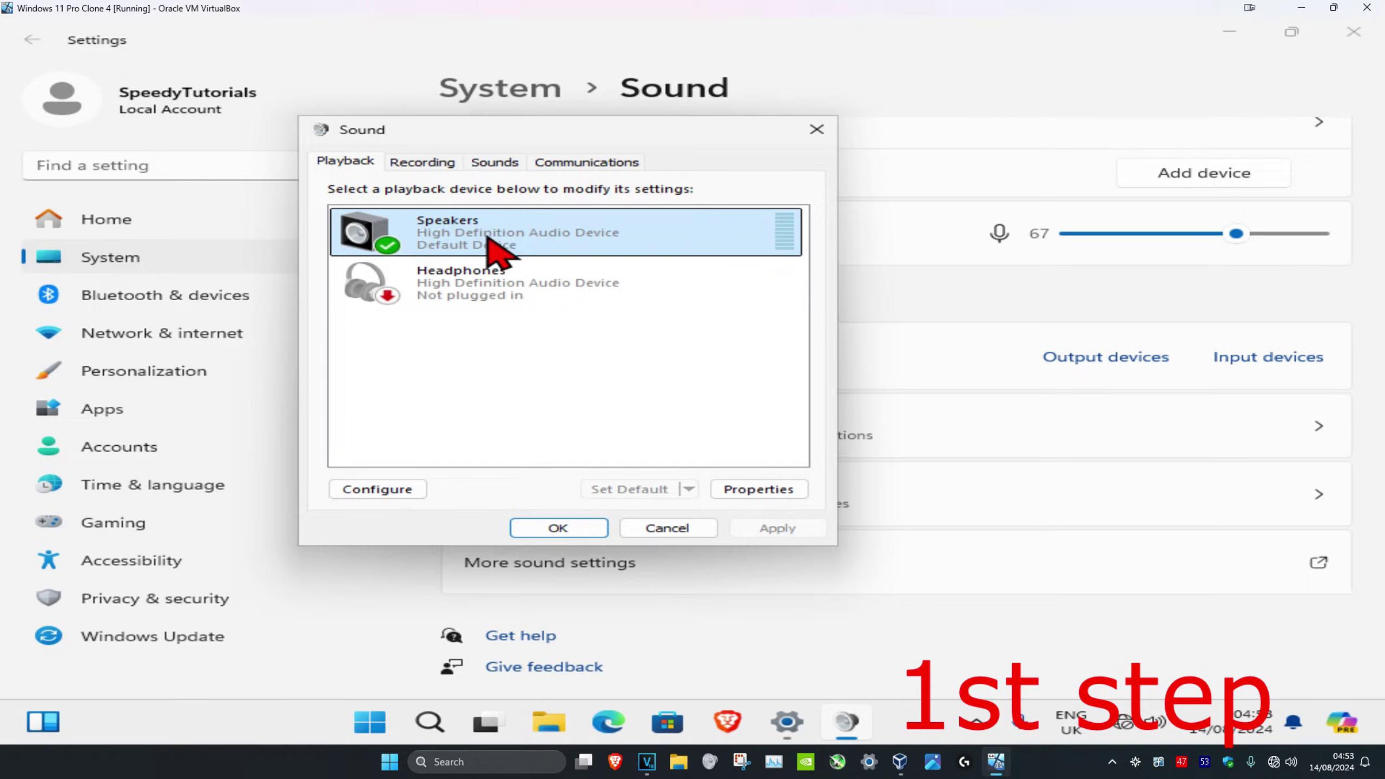
double_click(493, 247)
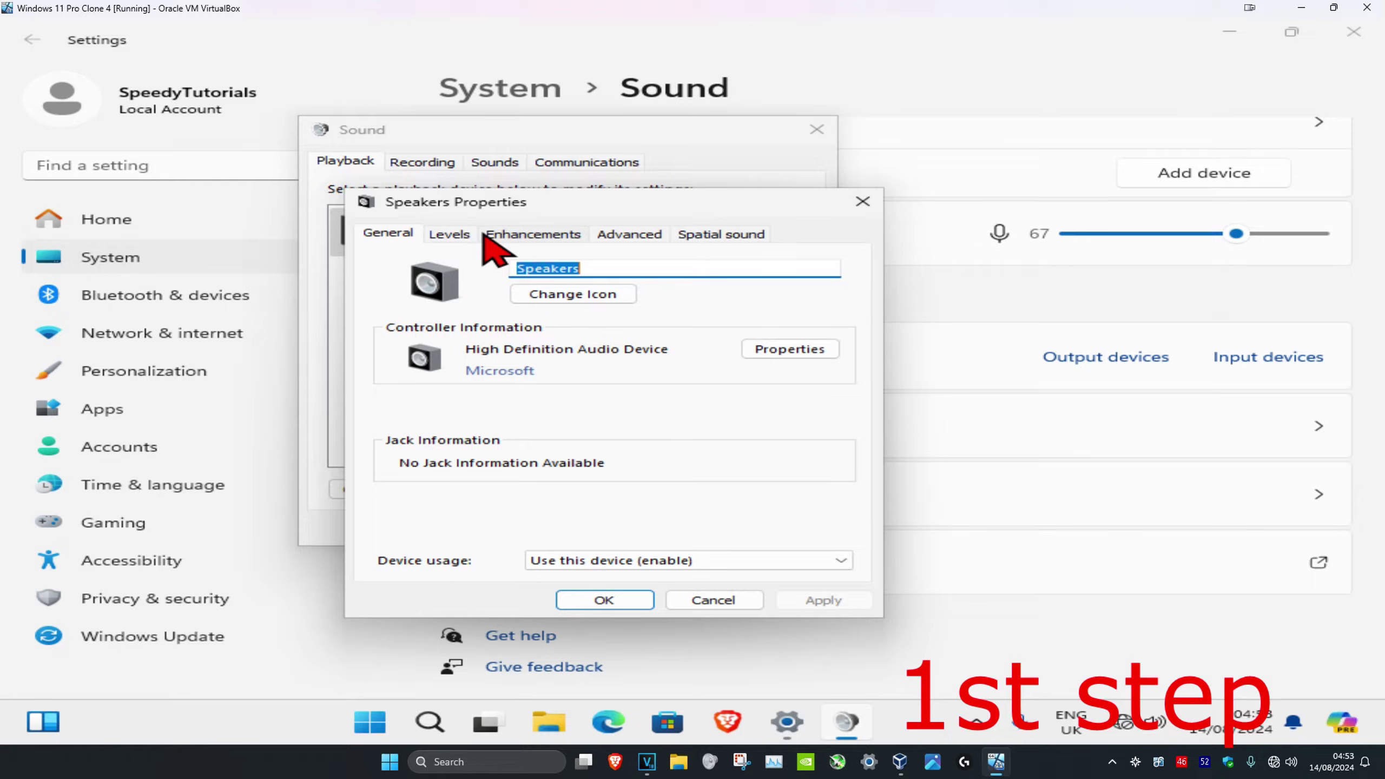
left_click(533, 233)
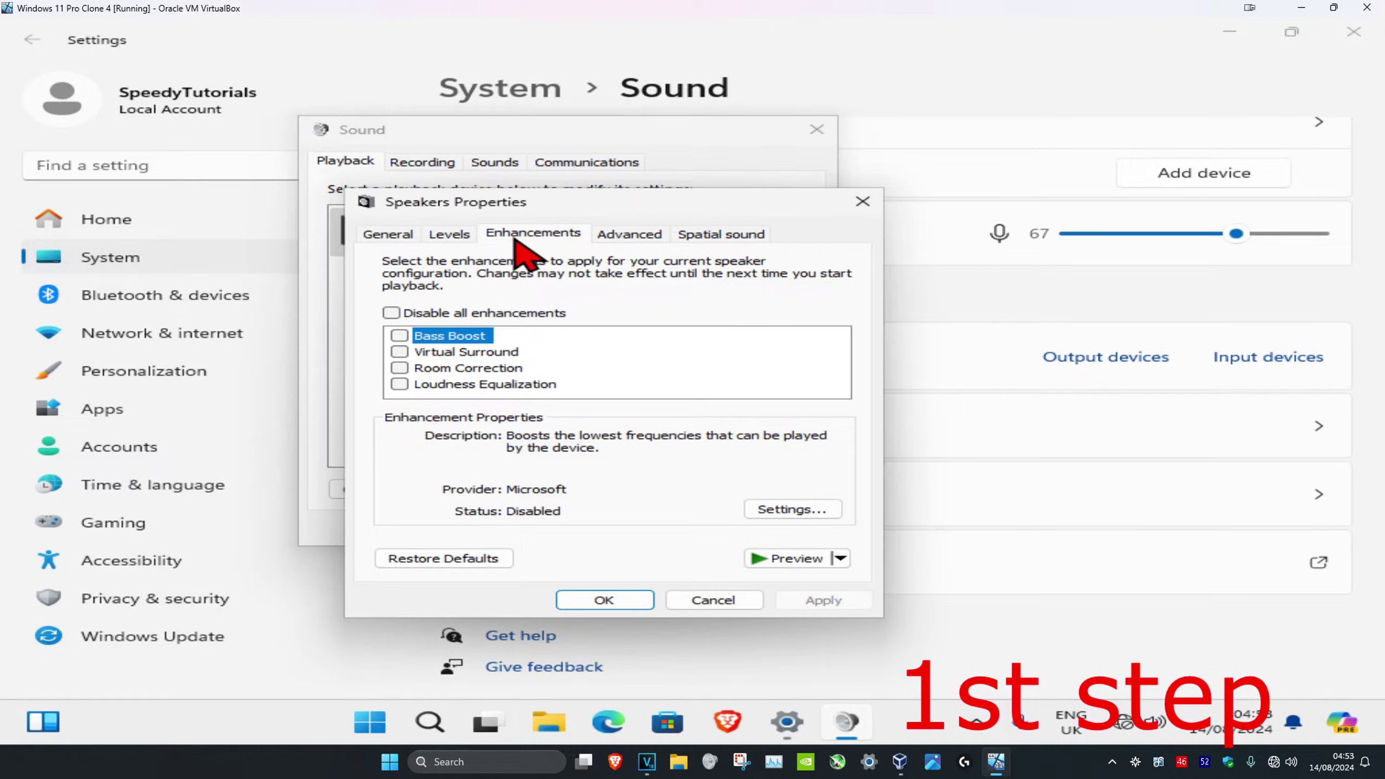
left_click(391, 314)
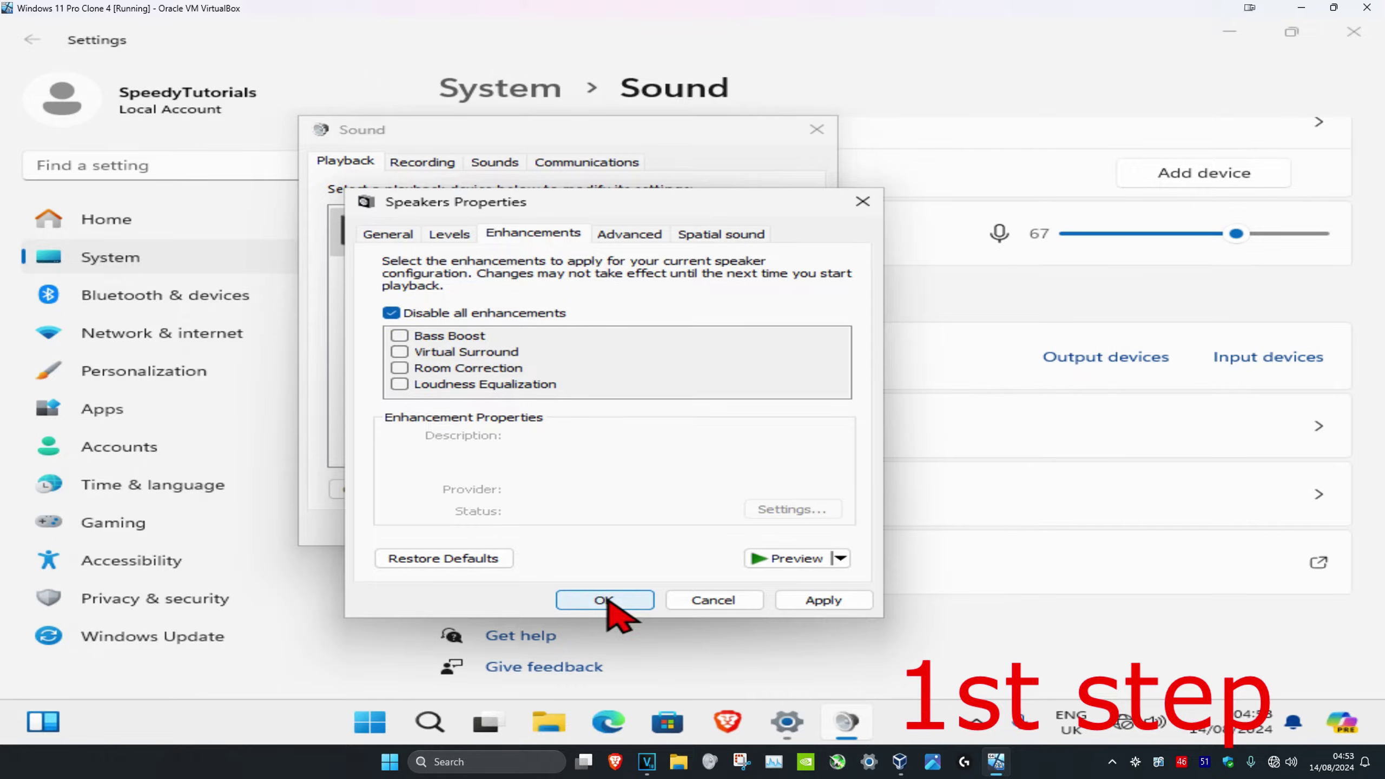
left_click(604, 600)
Close the Sound dialog and launch Device Manager from Windows search.
left_click(558, 528)
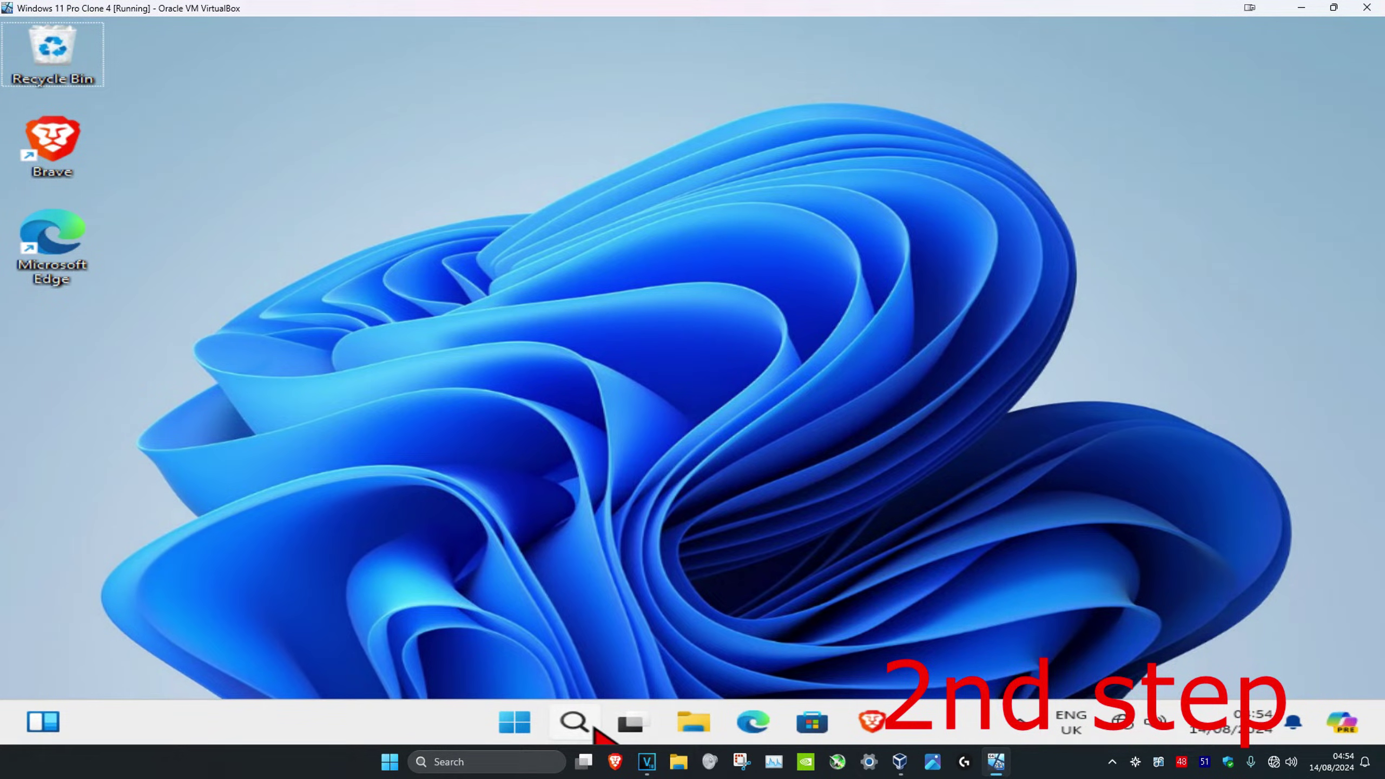
left_click(575, 722)
type("device ma")
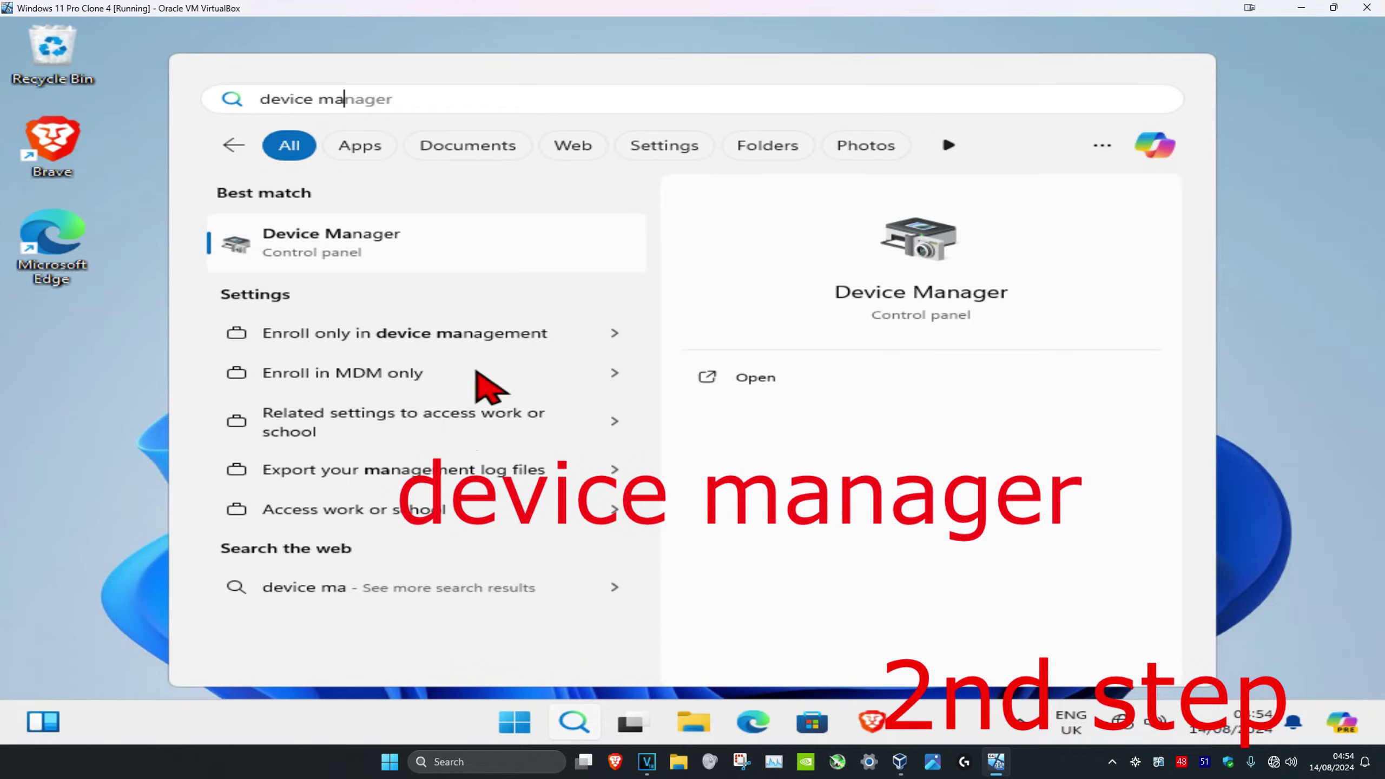
left_click(476, 242)
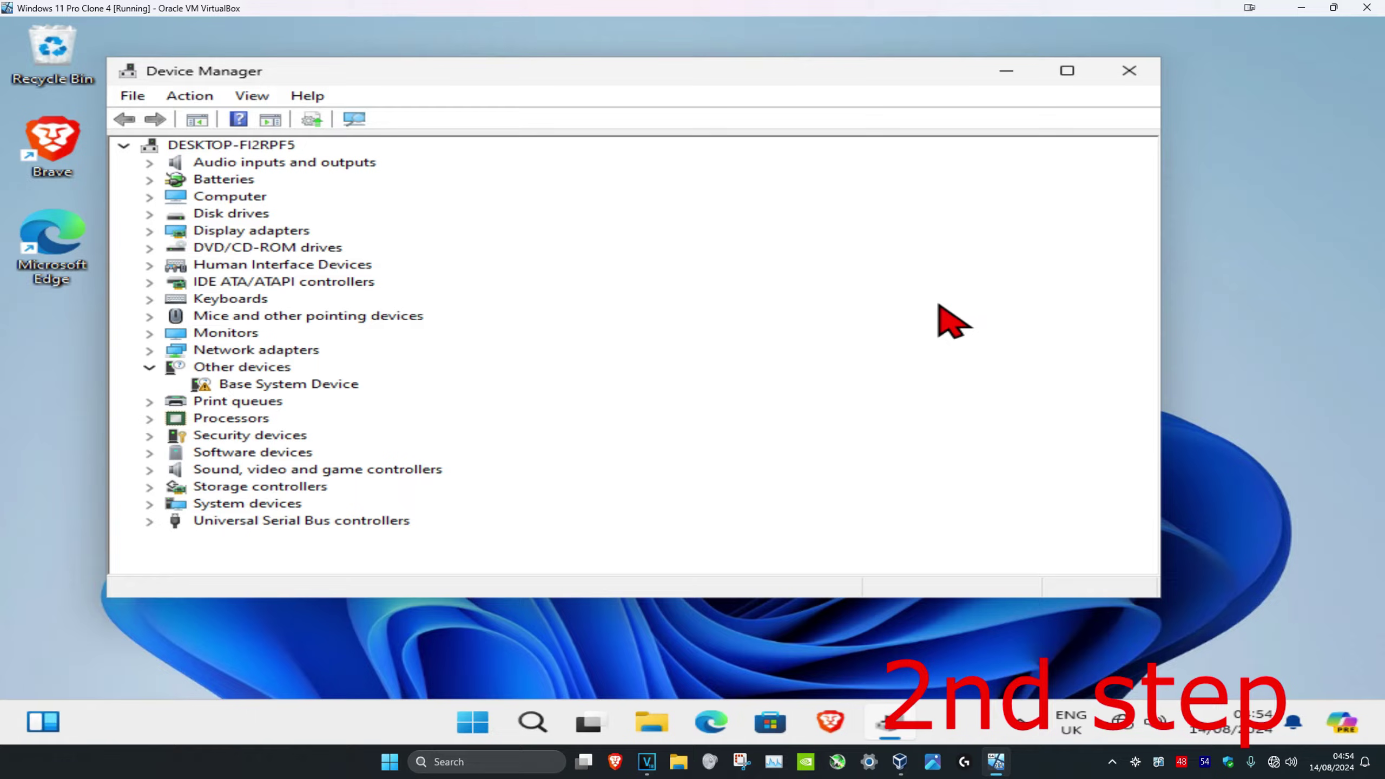
Automatically search for an updated High Definition Audio Device driver under Sound, video and game controllers.
left_click(360, 473)
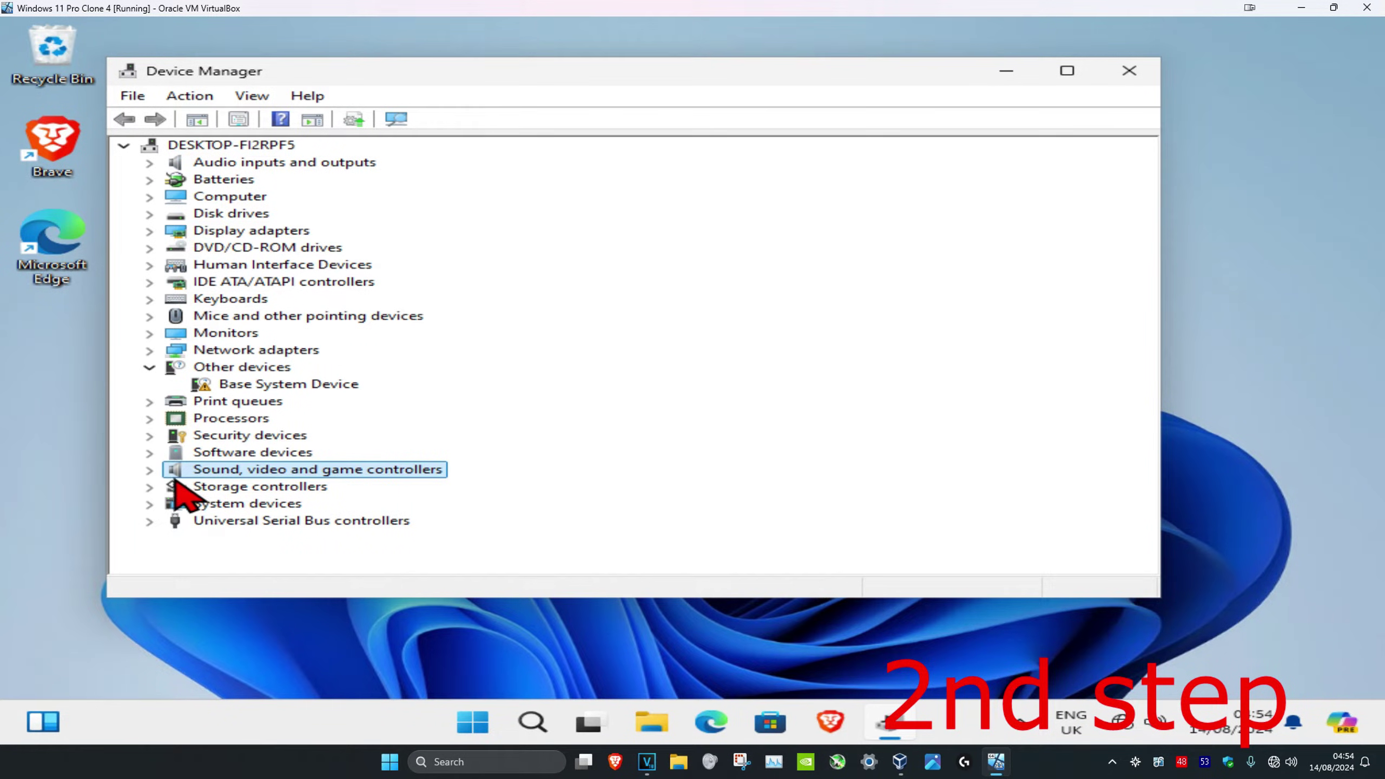
left_click(150, 470)
left_click(320, 489)
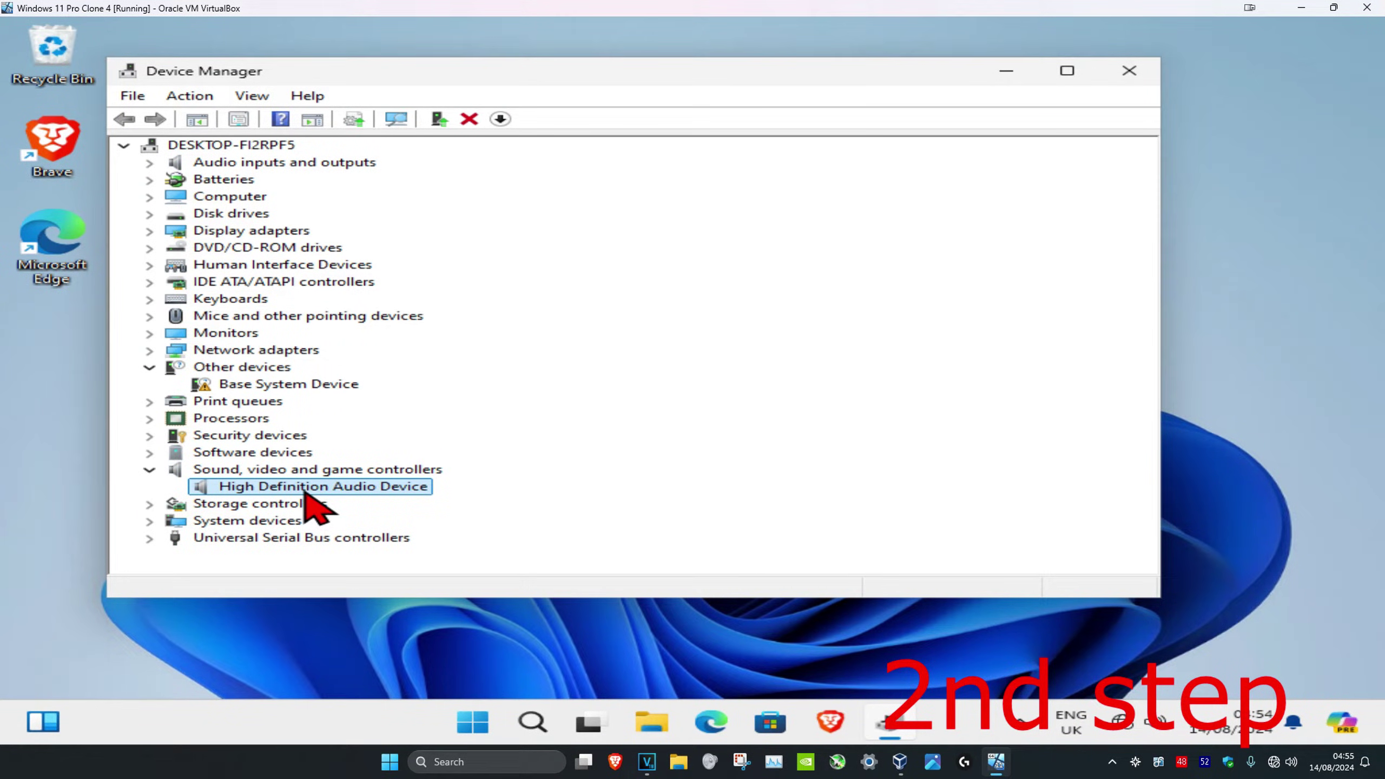
right_click(314, 490)
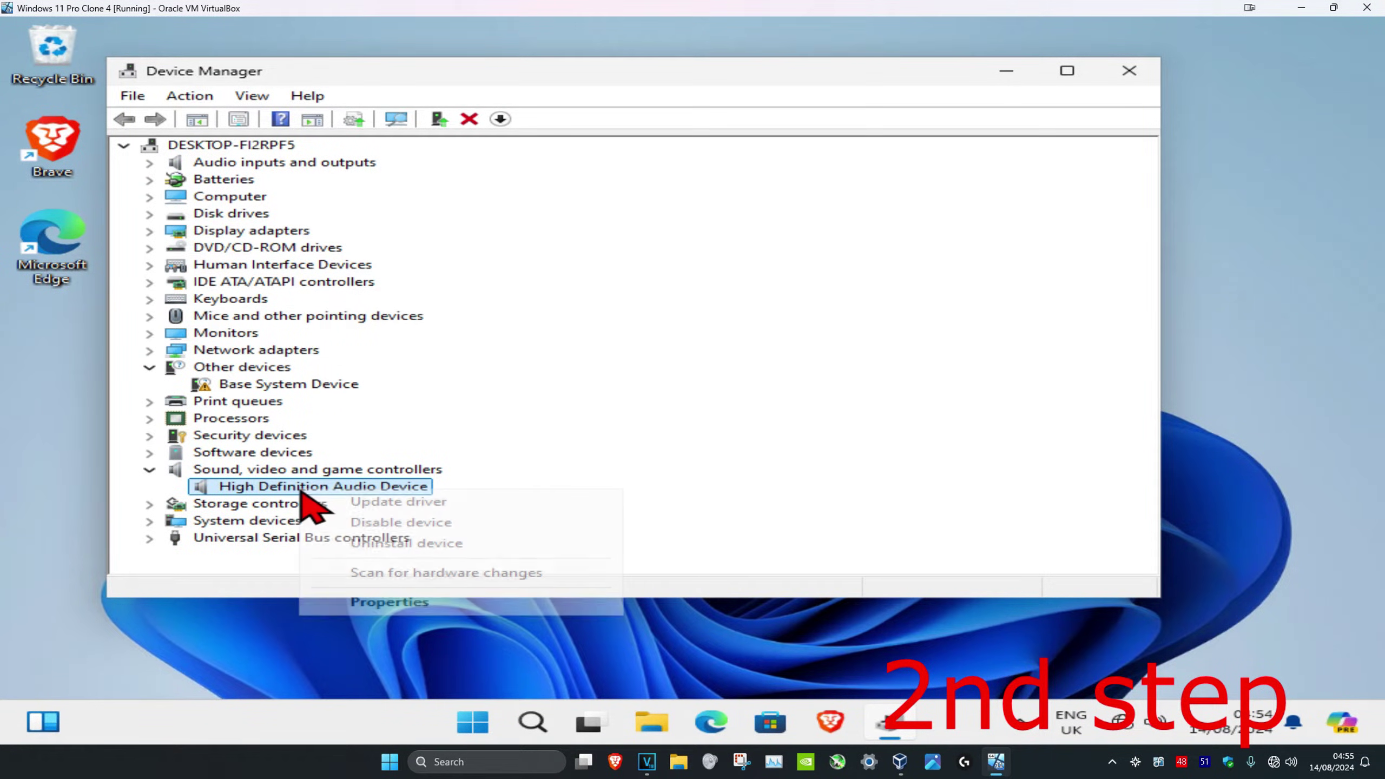
left_click(381, 505)
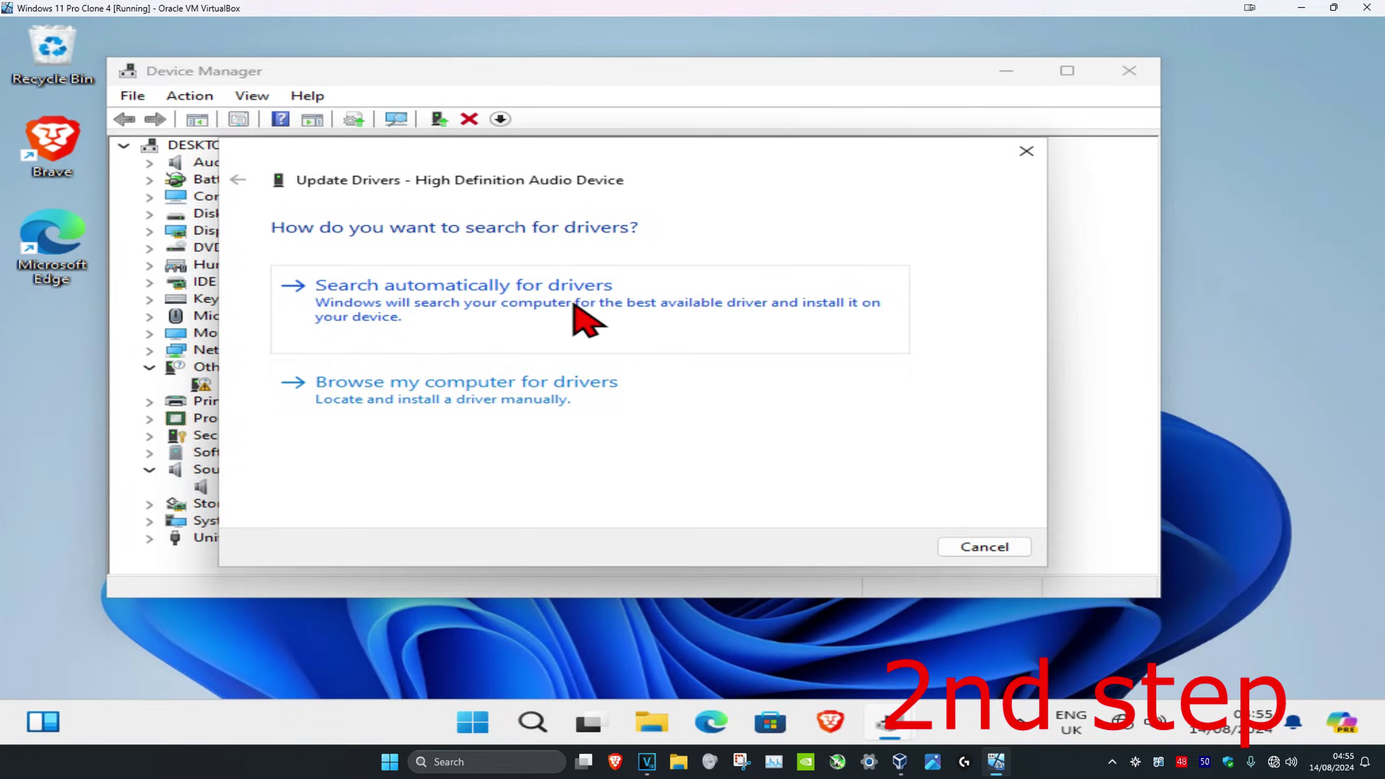
left_click(573, 303)
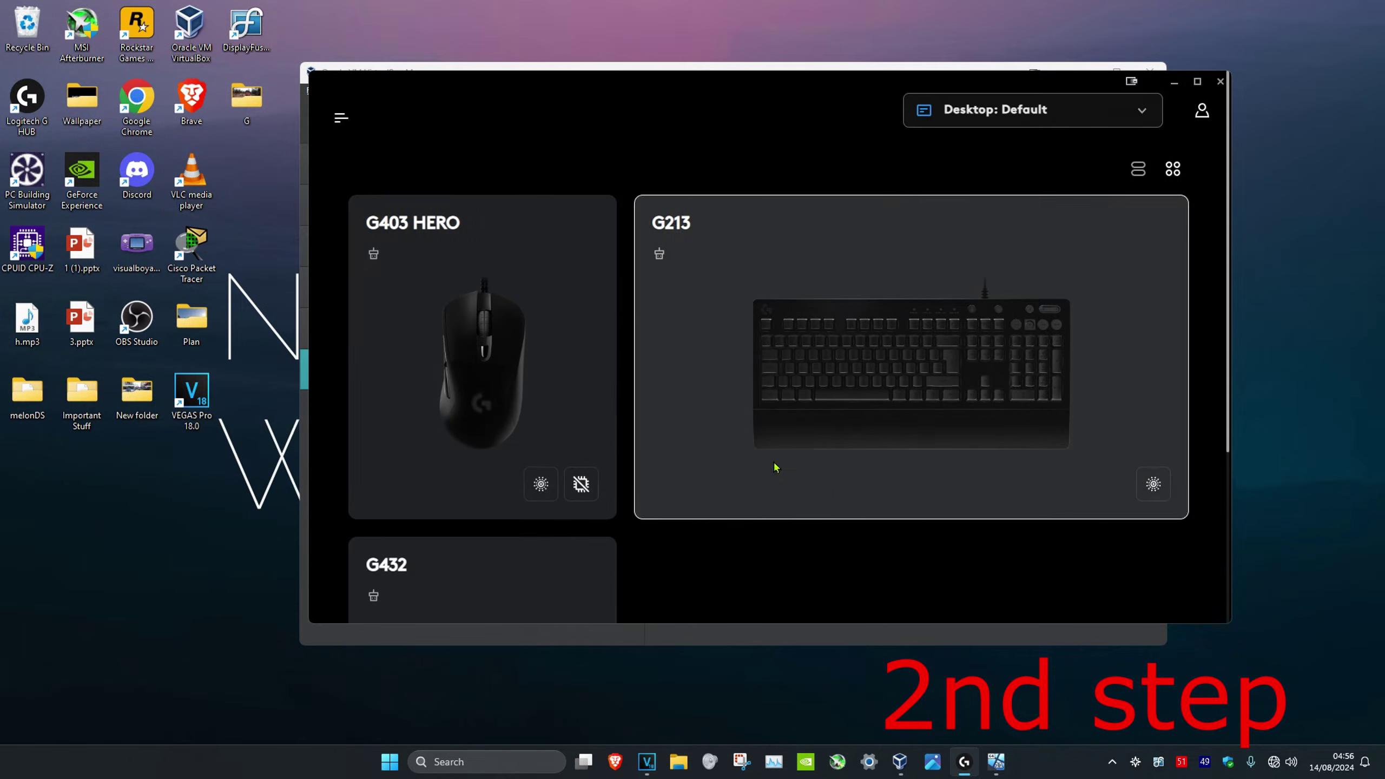
scroll(627, 347, "down", 1)
scroll(626, 347, "down", 2)
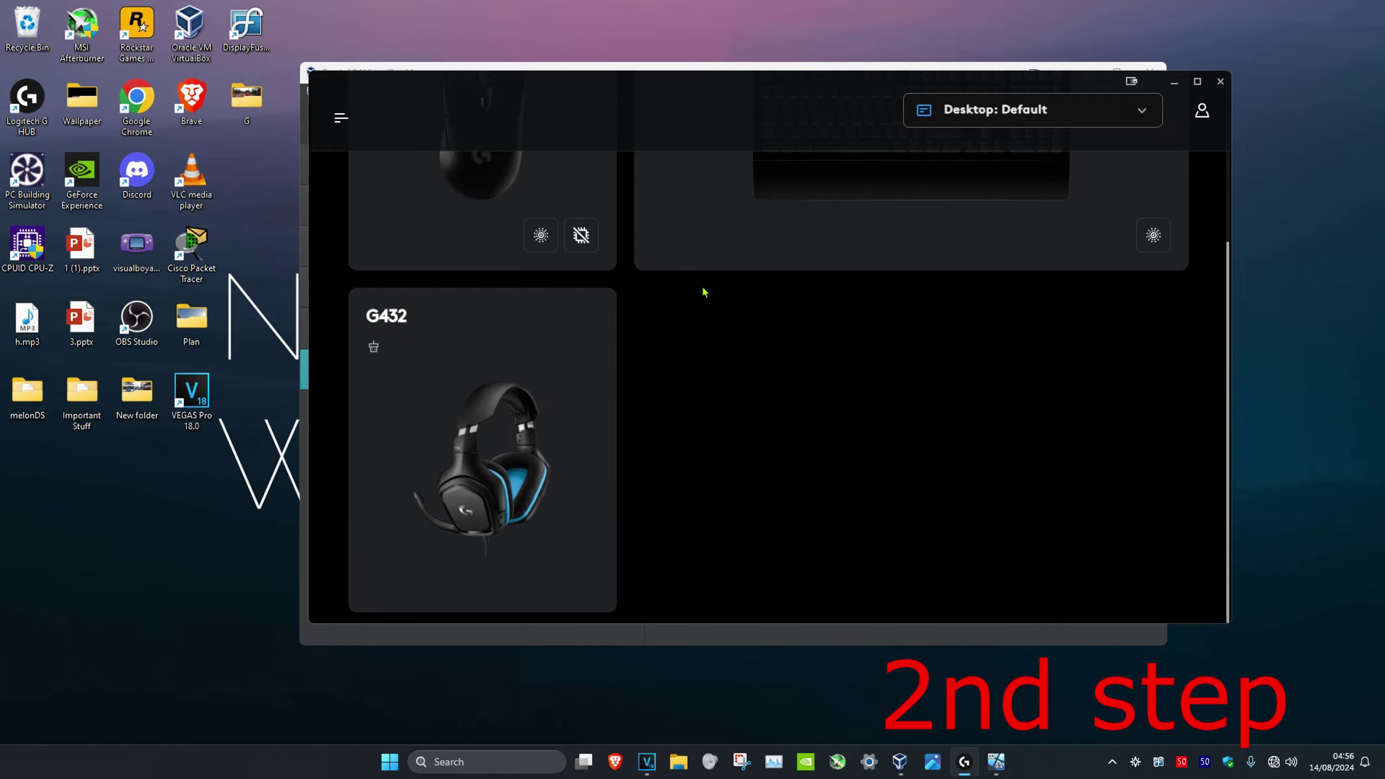
View the G432 headset's Device Settings, showing firmware 142.0.1 is up to date.
left_click(479, 414)
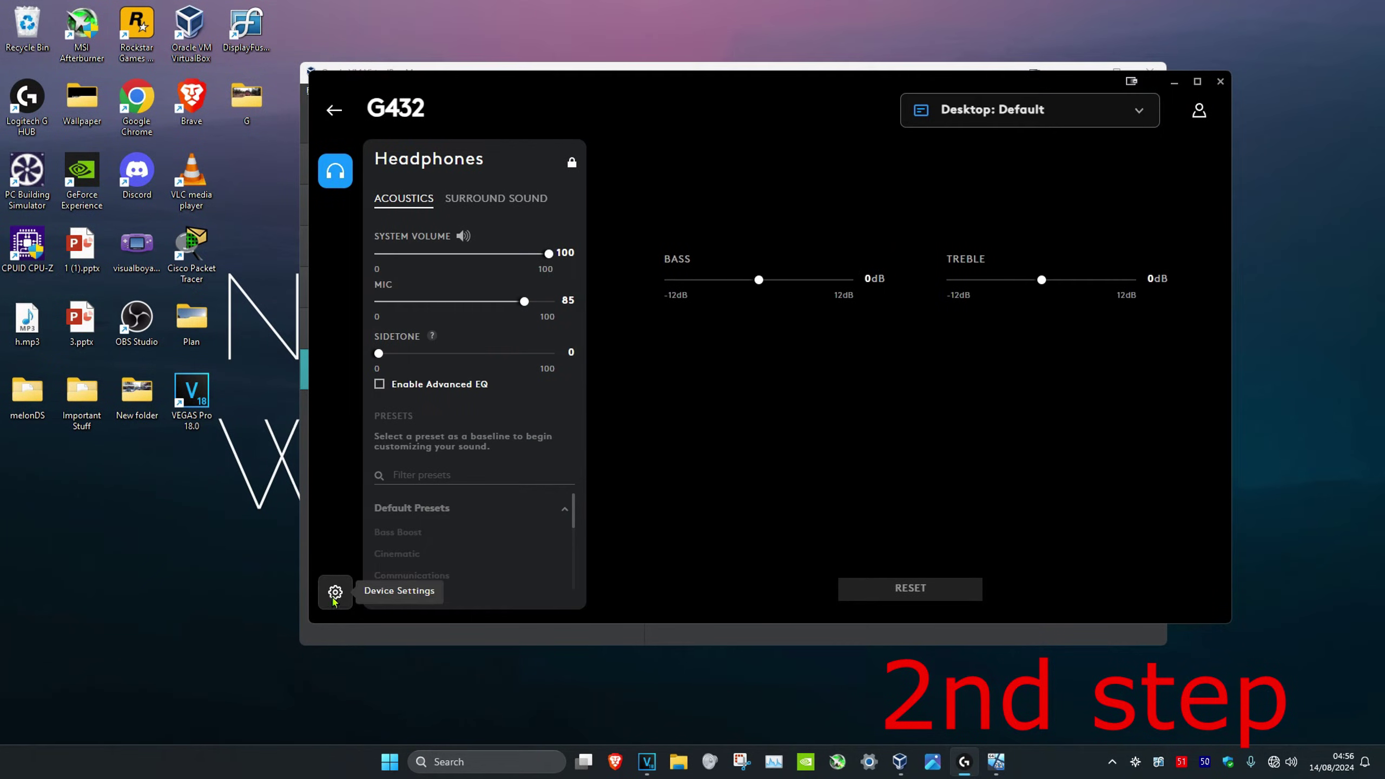
left_click(335, 592)
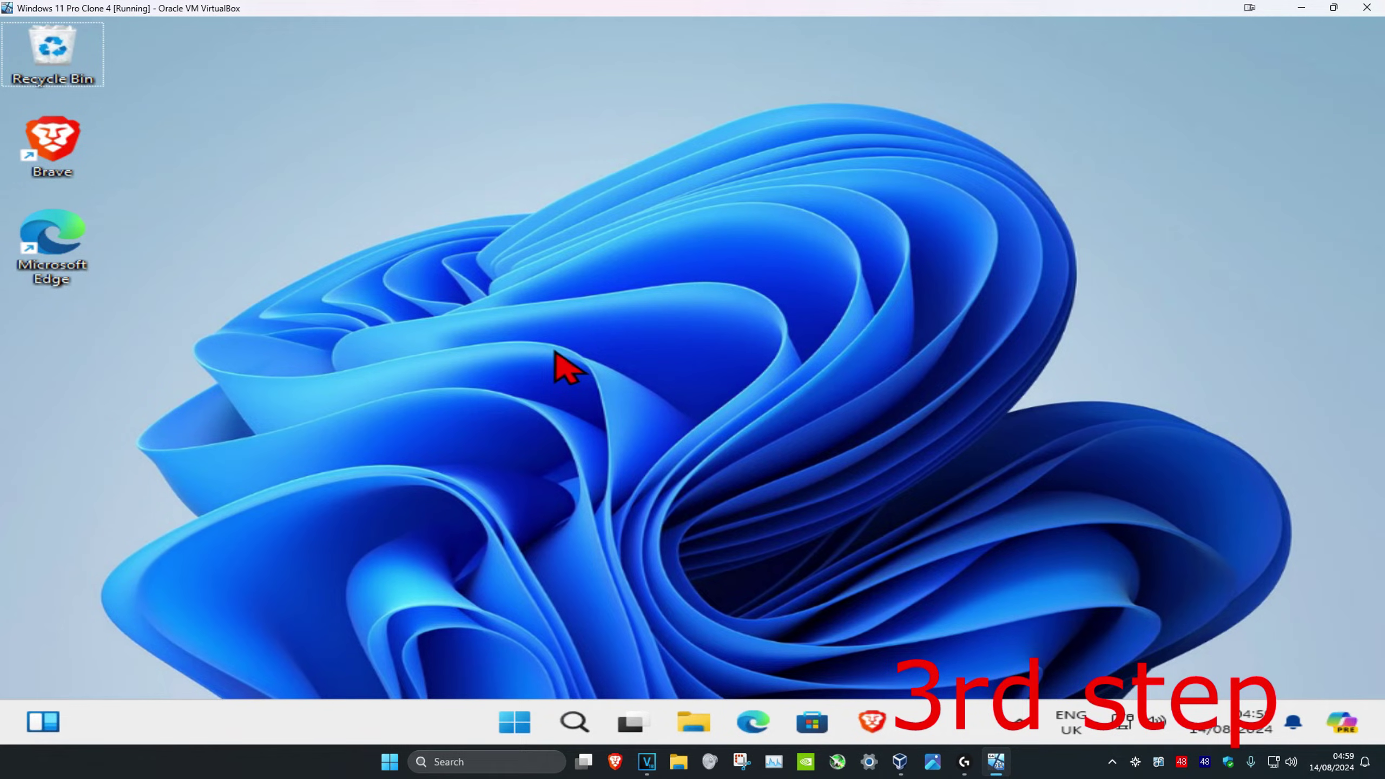
Search for 'troubleshoot' and open the System Troubleshoot settings page.
left_click(574, 724)
type("troubleshoot")
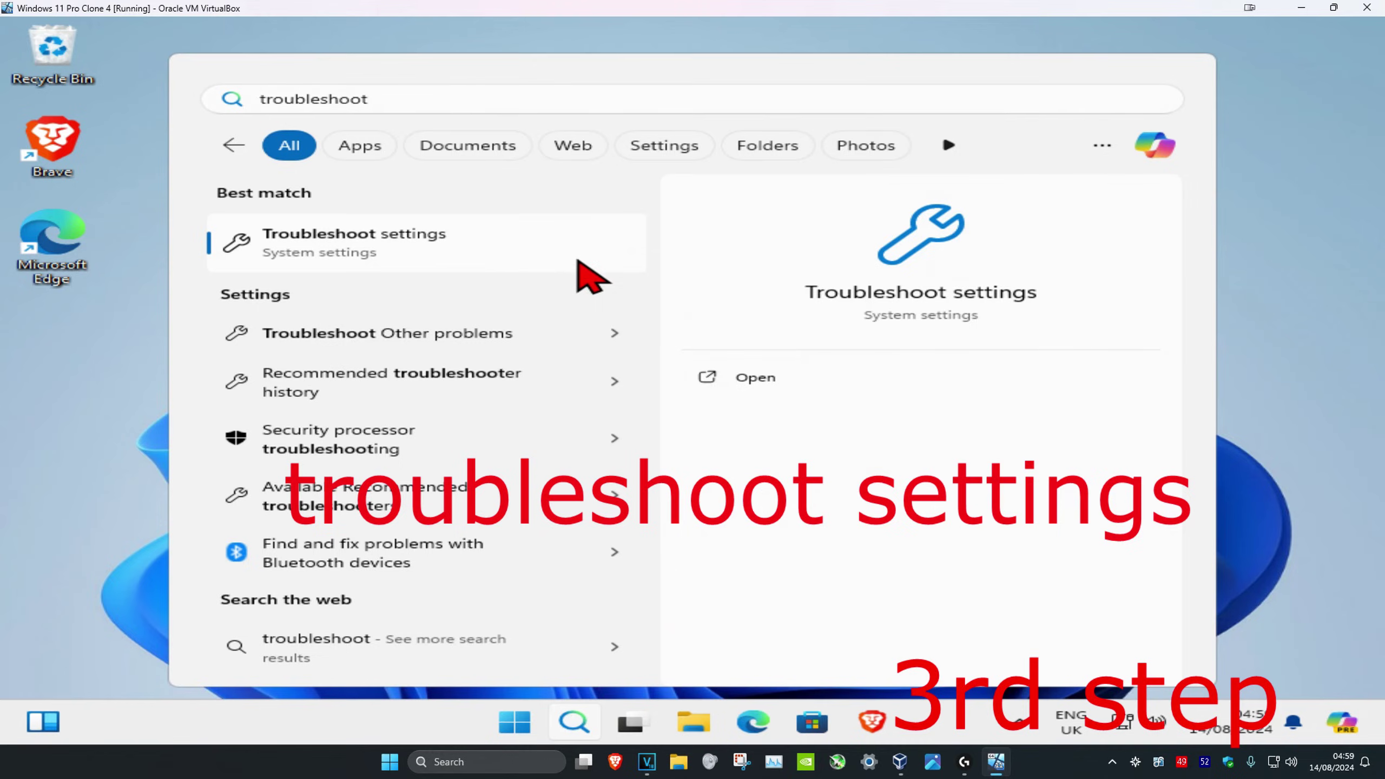
left_click(477, 251)
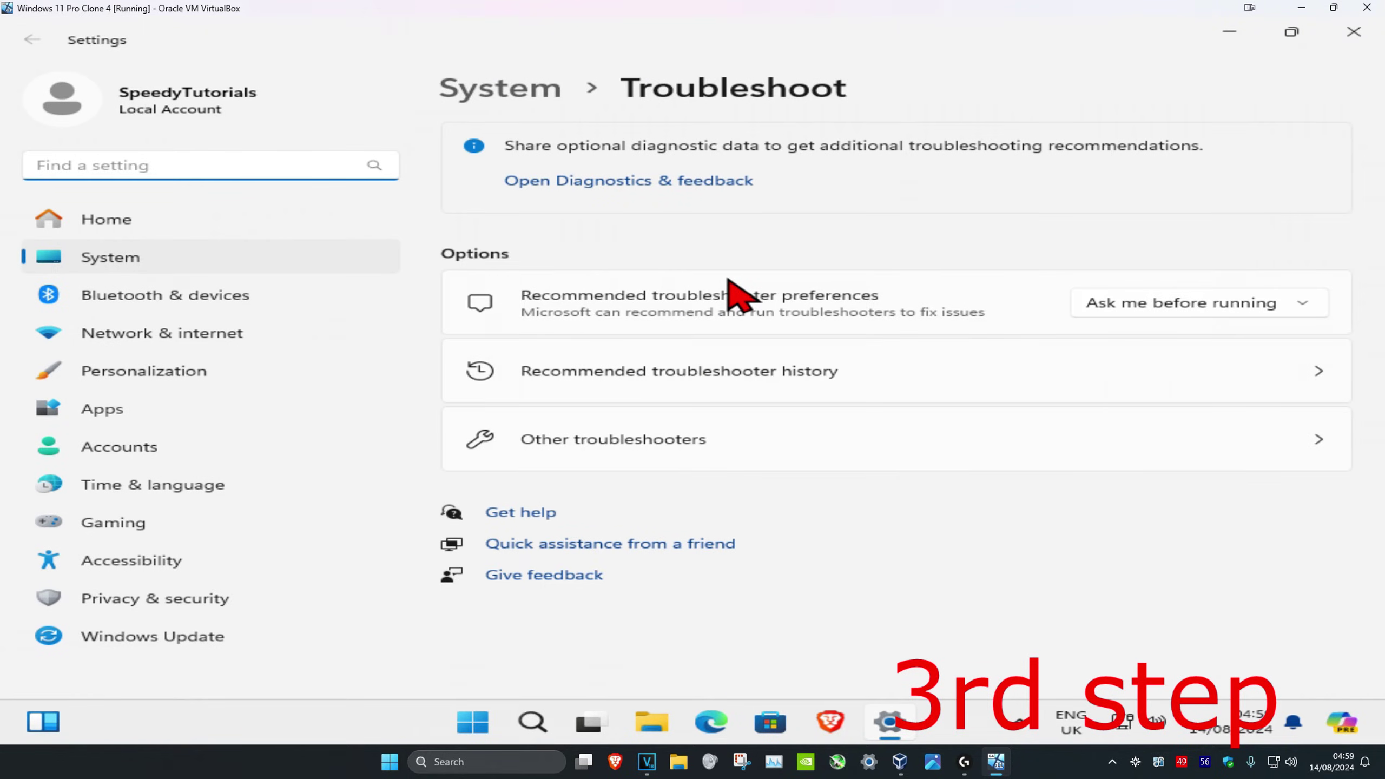
Run the Audio troubleshooter from the Other troubleshooters list.
left_click(647, 439)
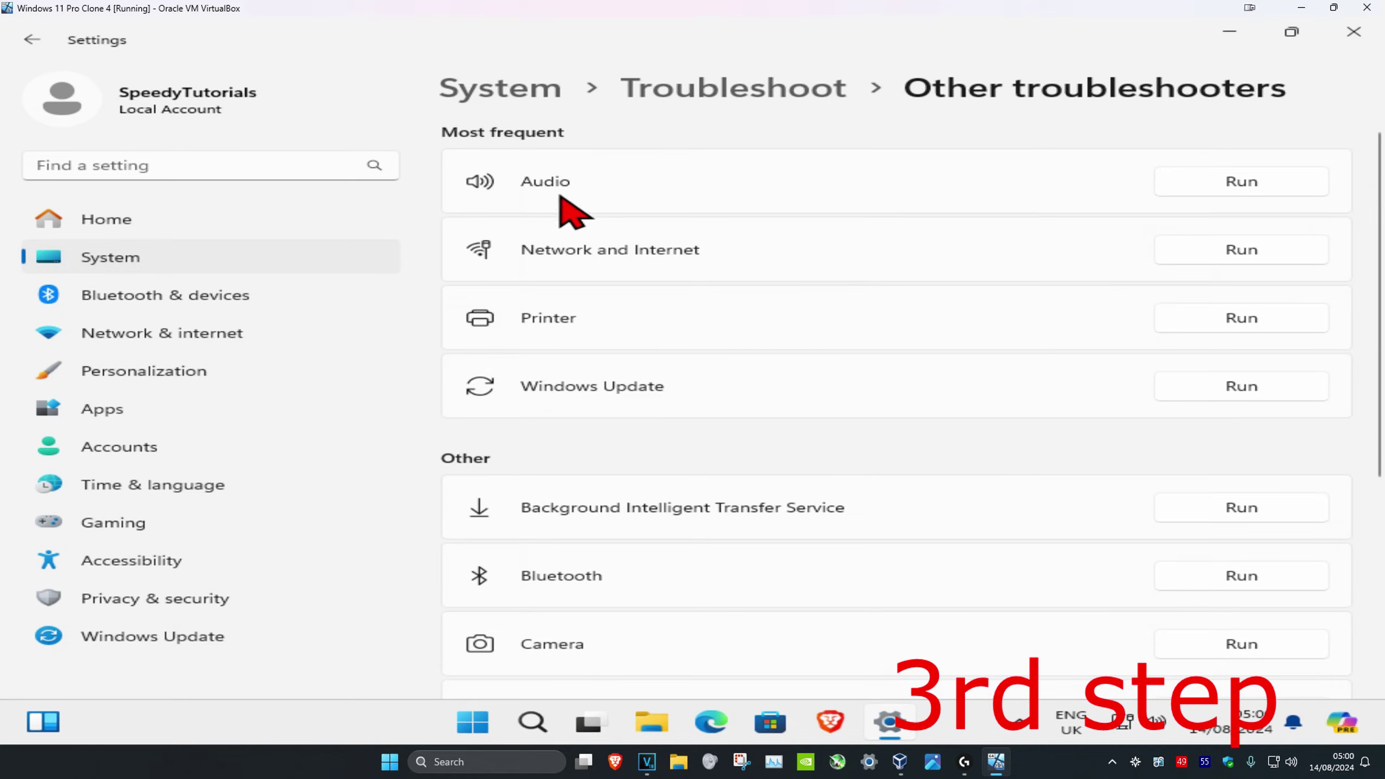
left_click(1233, 182)
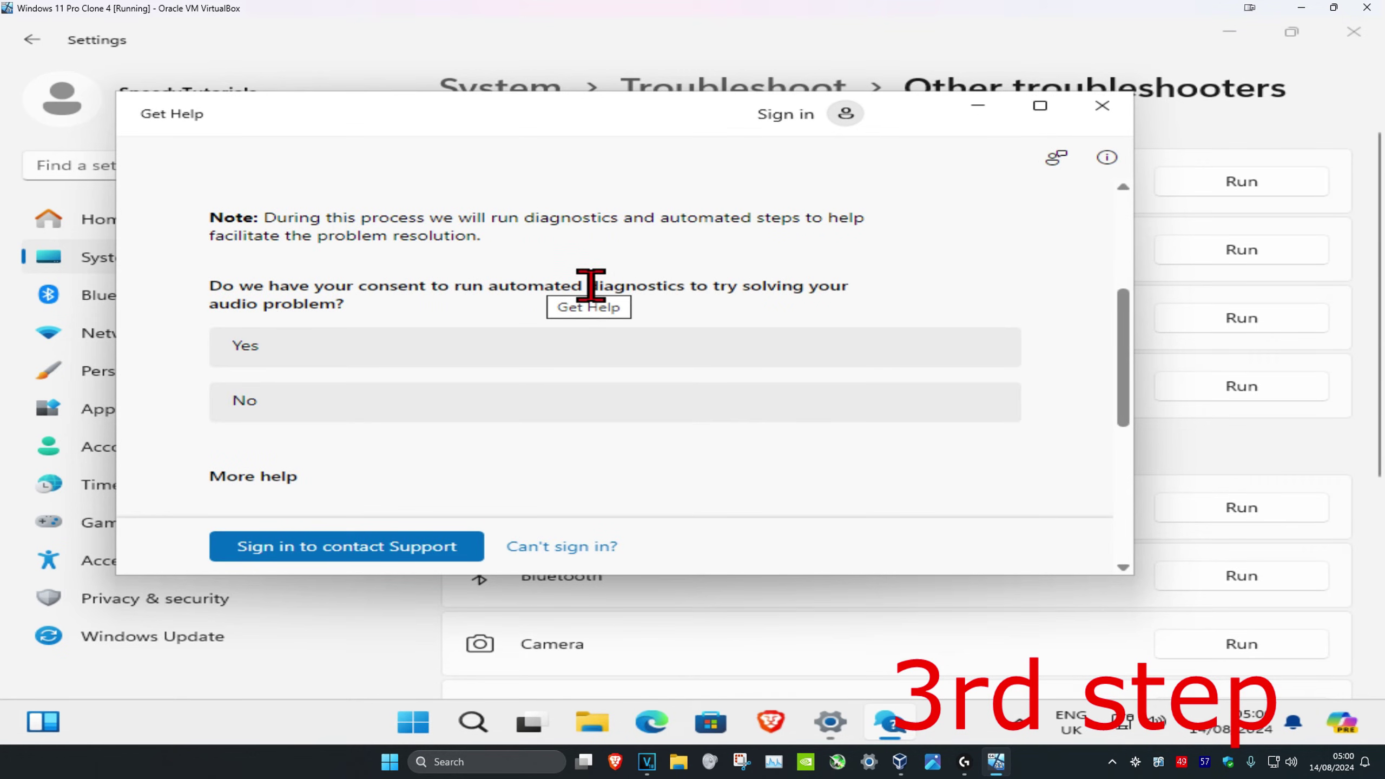
Consent to automated audio diagnostics in Get Help, then show Start's power options with Restart.
left_click(309, 363)
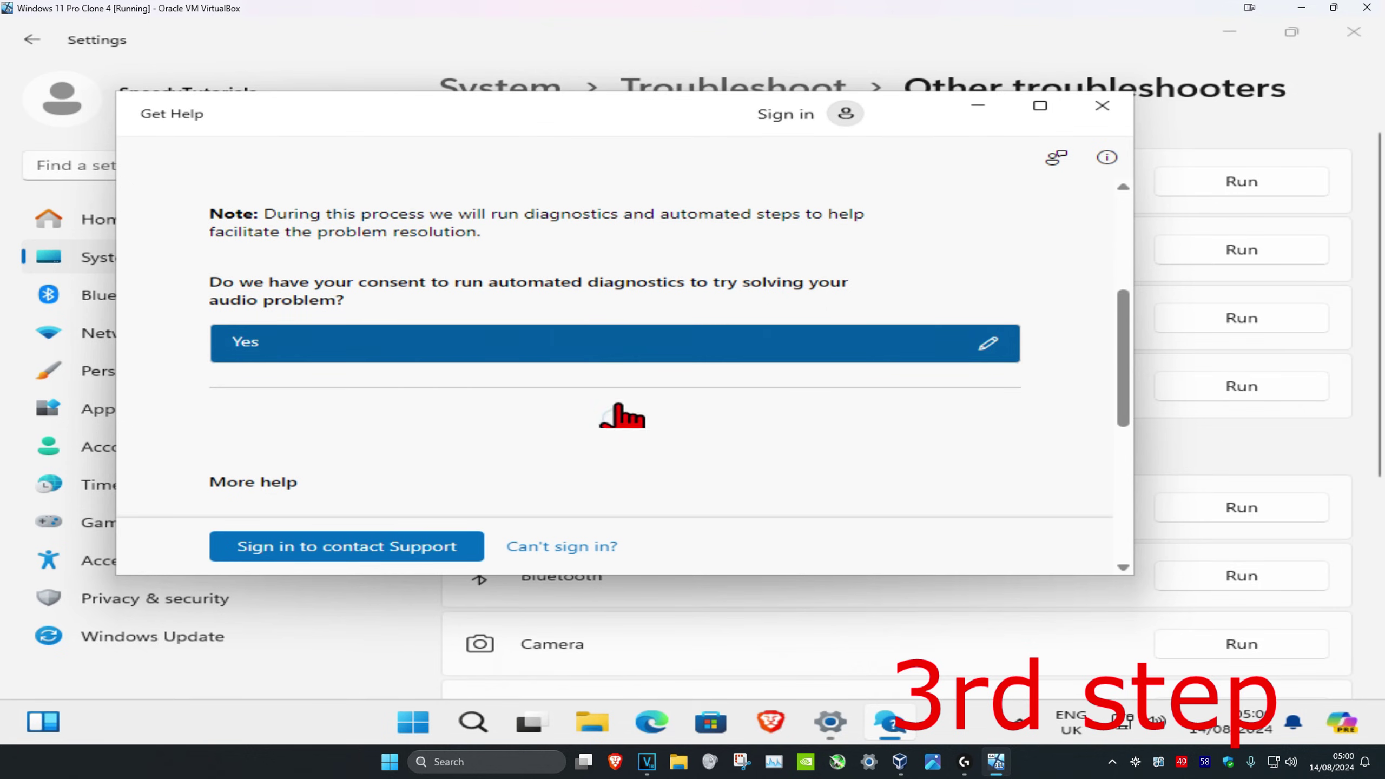
left_click(413, 722)
left_click(1027, 658)
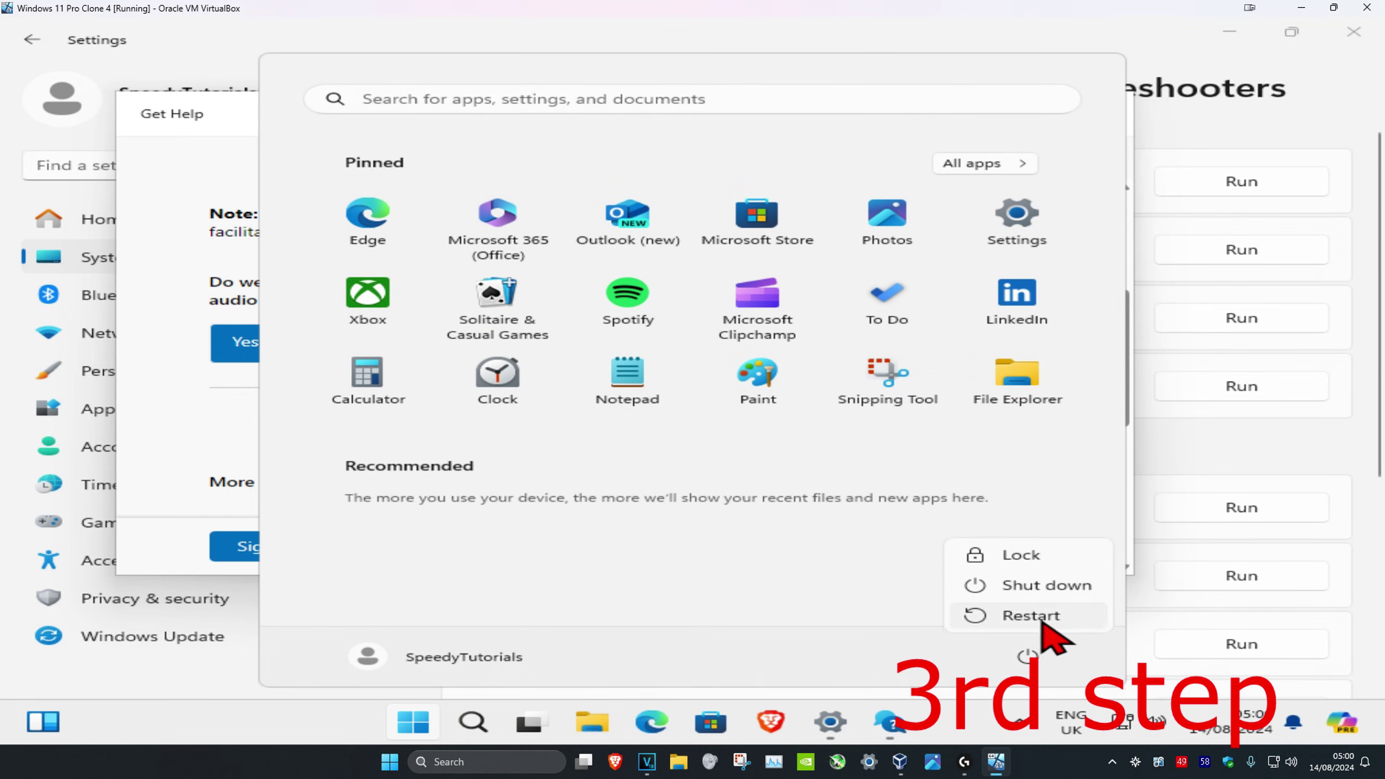